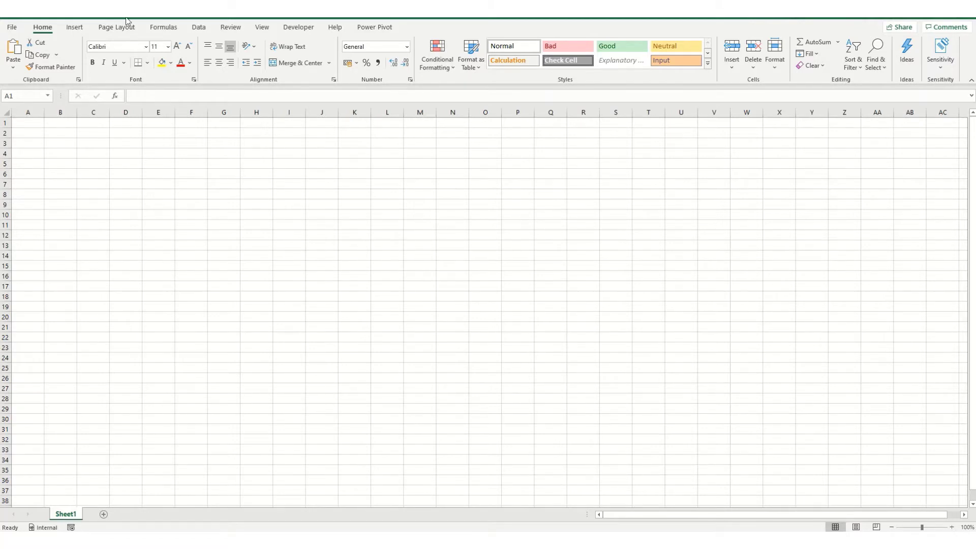
Step: Switch the blank workbook's ribbon to the Data tab
click(199, 30)
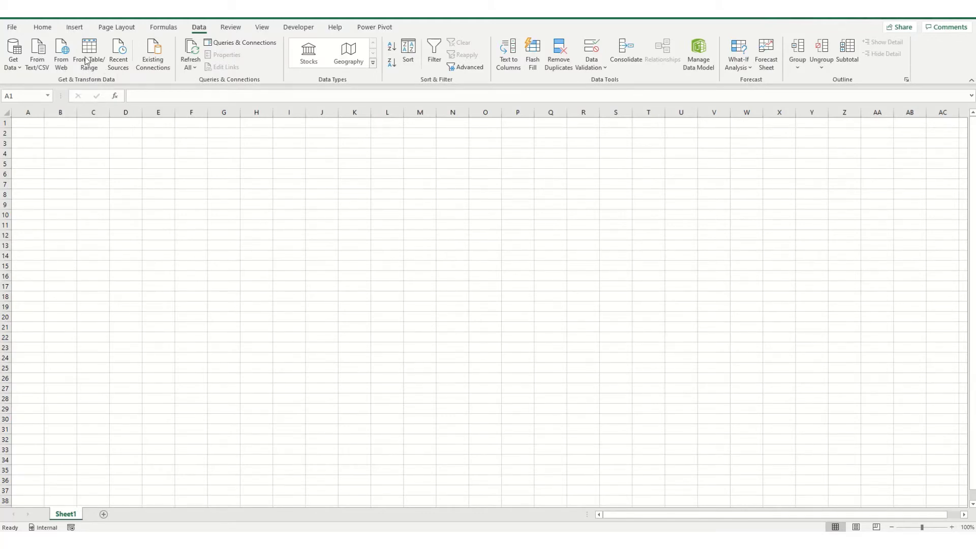
Step: Import From Web using the worldometers population-by-country URL
click(59, 62)
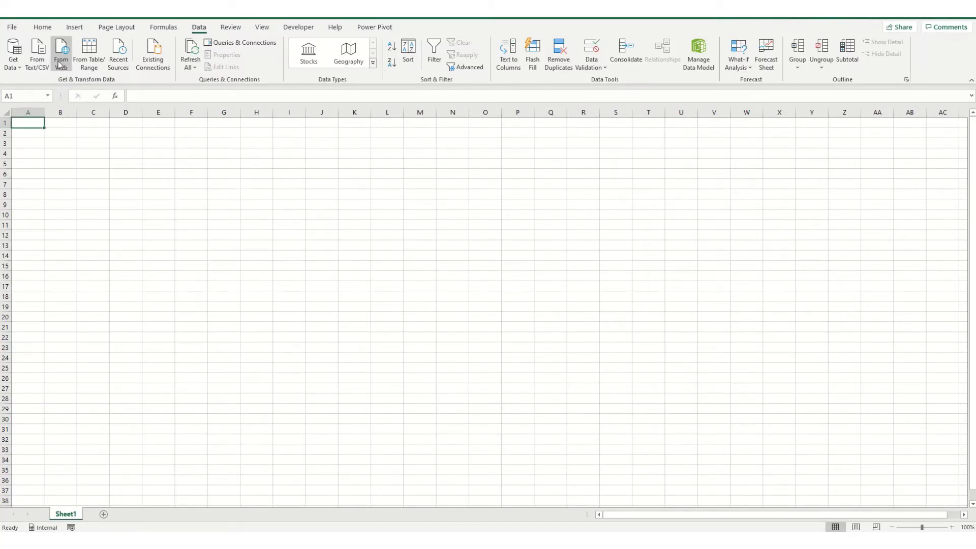
click(57, 60)
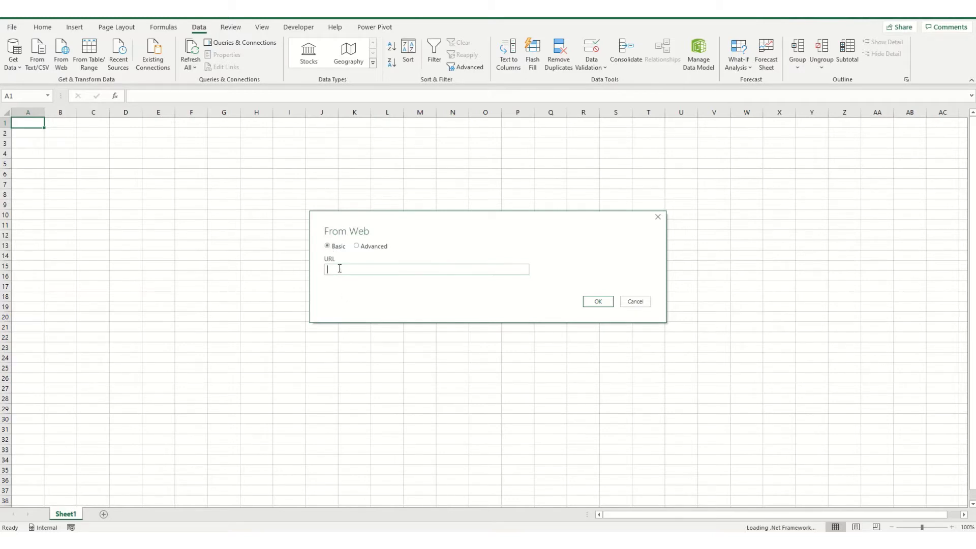
text(https://www.worldometers.info/world-population/population-by-country/)
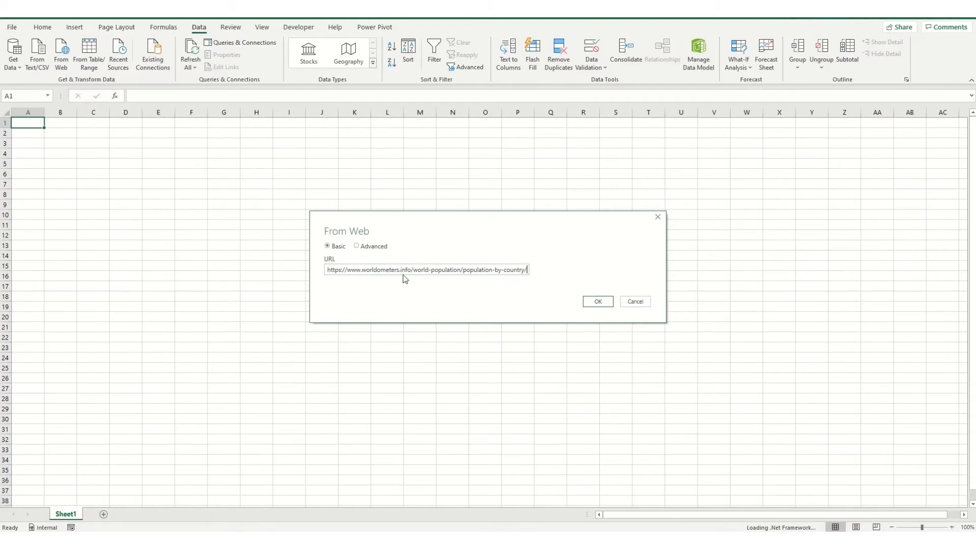
click(595, 303)
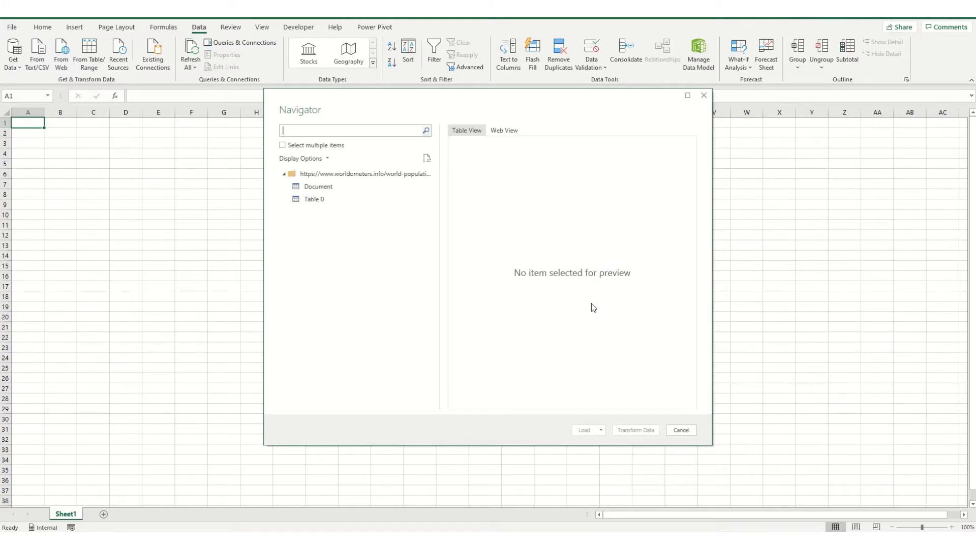
Step: Preview Table 0 in the Navigator and send it to Power Query with Transform Data
click(309, 188)
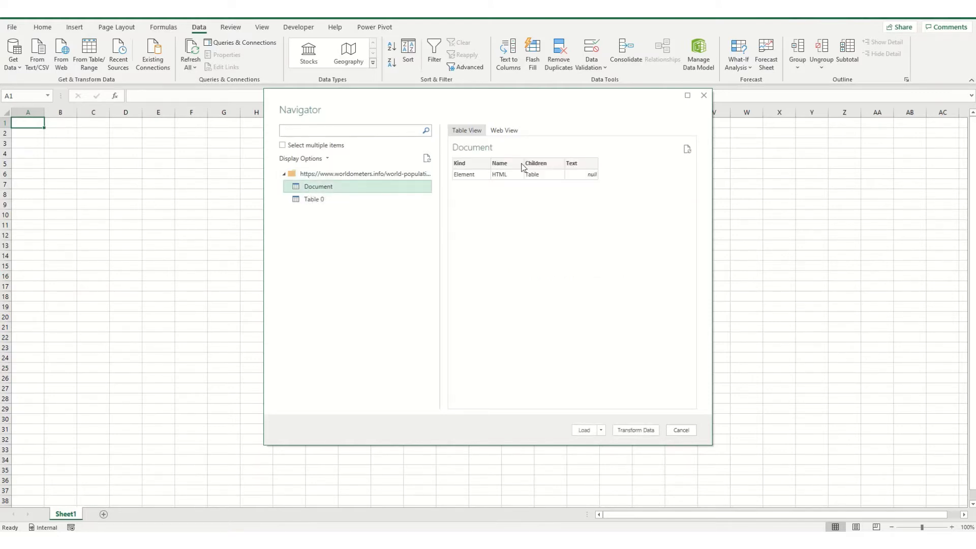
click(320, 199)
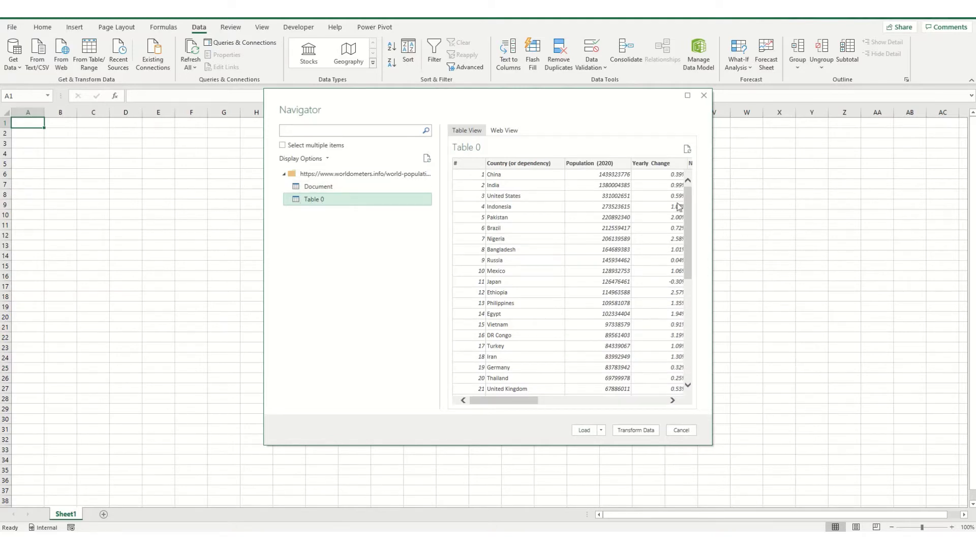
click(660, 402)
click(660, 401)
drag(607, 399, 481, 403)
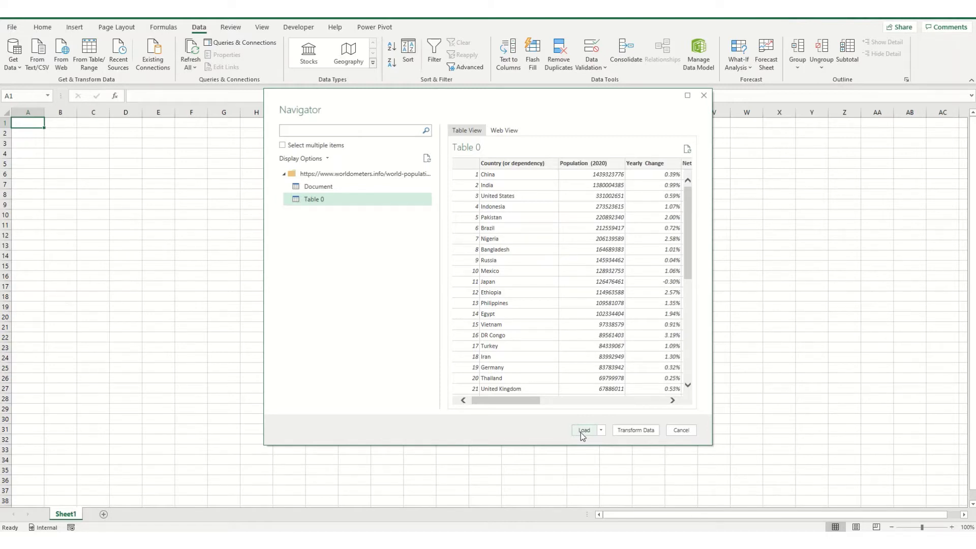
click(620, 431)
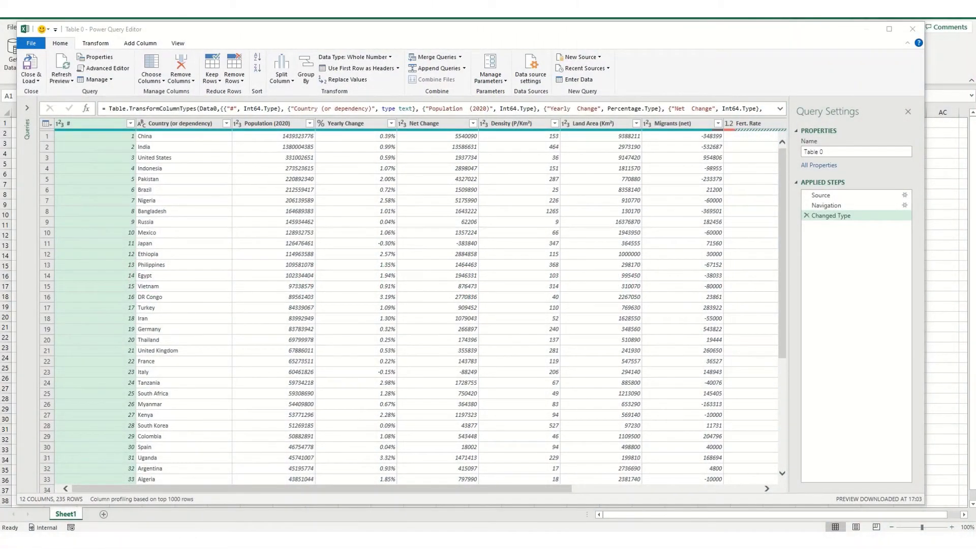
Step: Select the Density (P/Km²) column and bring up the Add Column commands
click(519, 126)
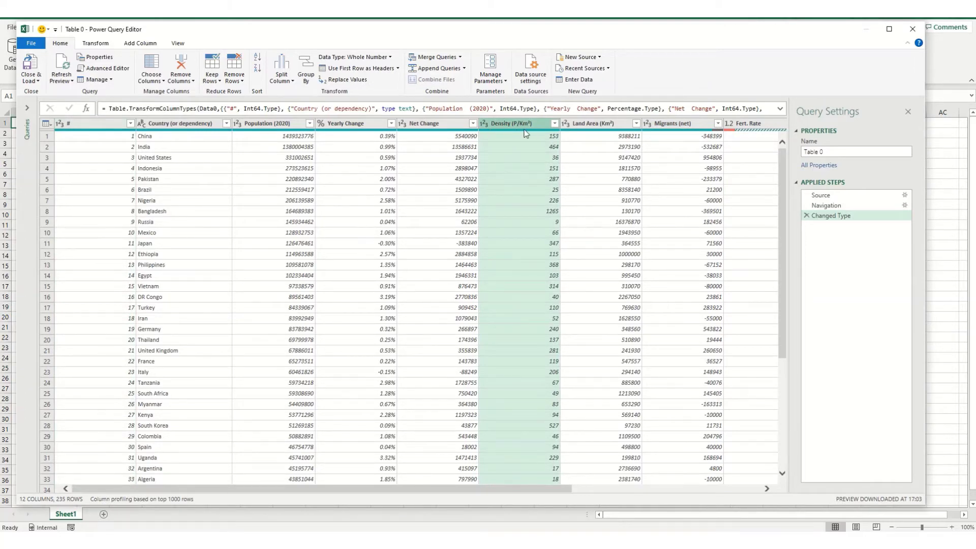
mouse_move(525, 130)
click(140, 45)
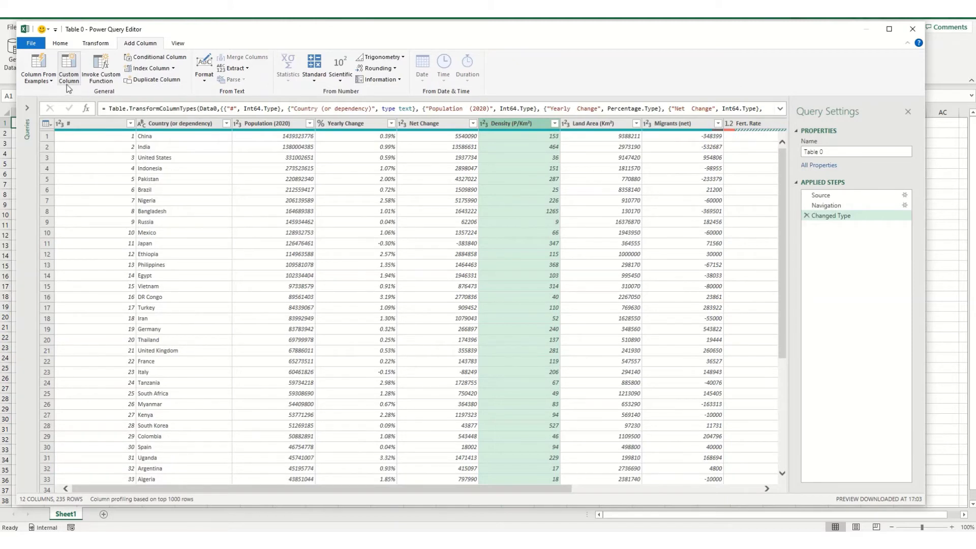
Step: Start a conditional column named Density
click(142, 60)
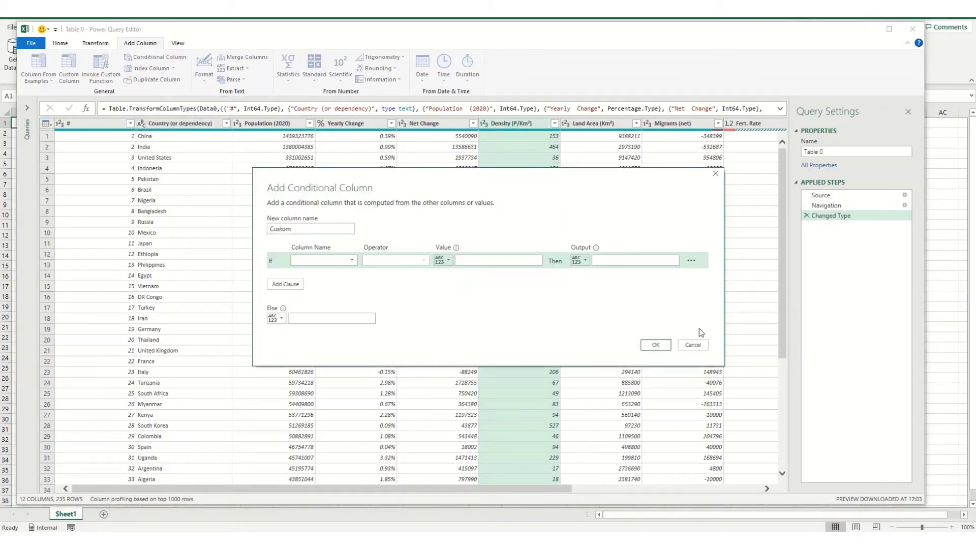
double_click(307, 229)
key(BackSpace)
text(Density)
Step: Label Density (P/Km²) greater than 10000 as Very High, otherwise Low
click(354, 263)
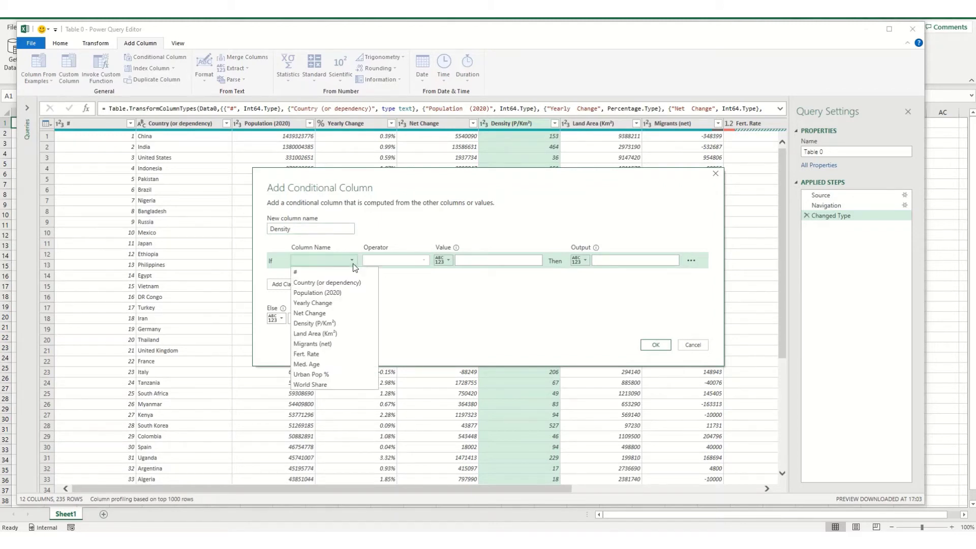
click(318, 323)
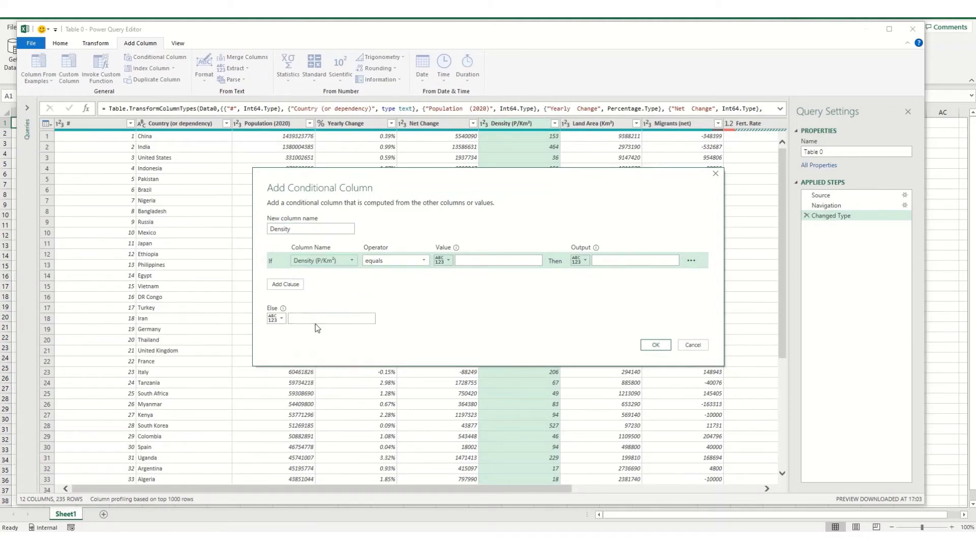
click(423, 262)
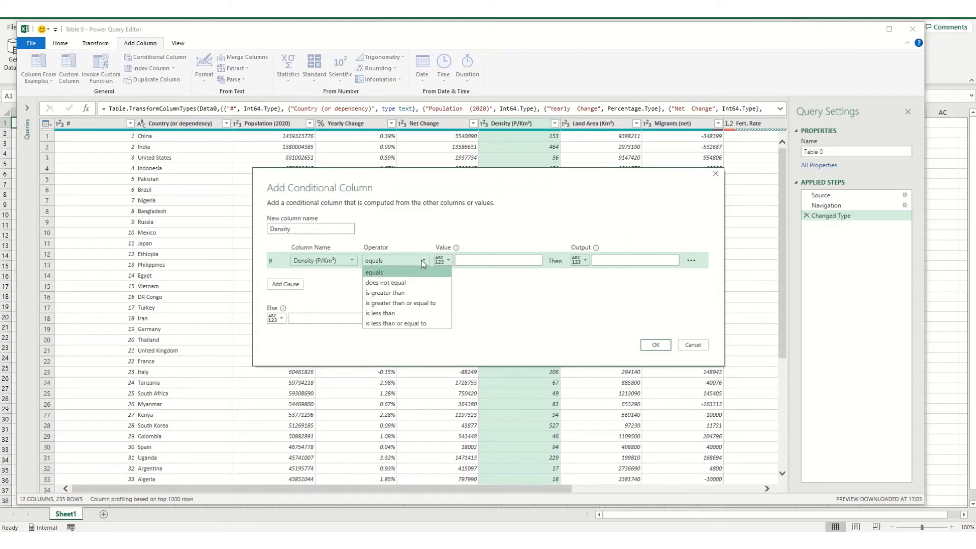
click(384, 294)
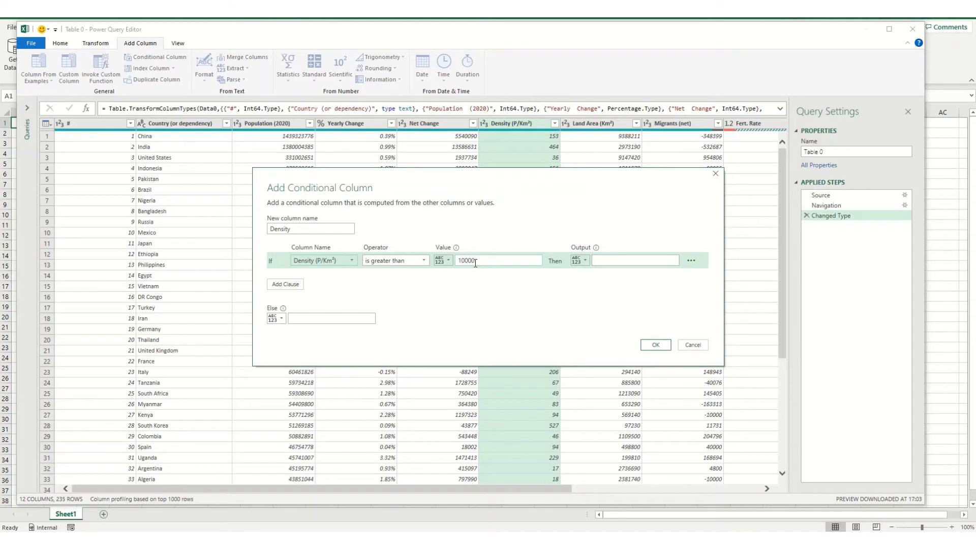
click(611, 260)
text(Very High)
click(309, 318)
text(Low)
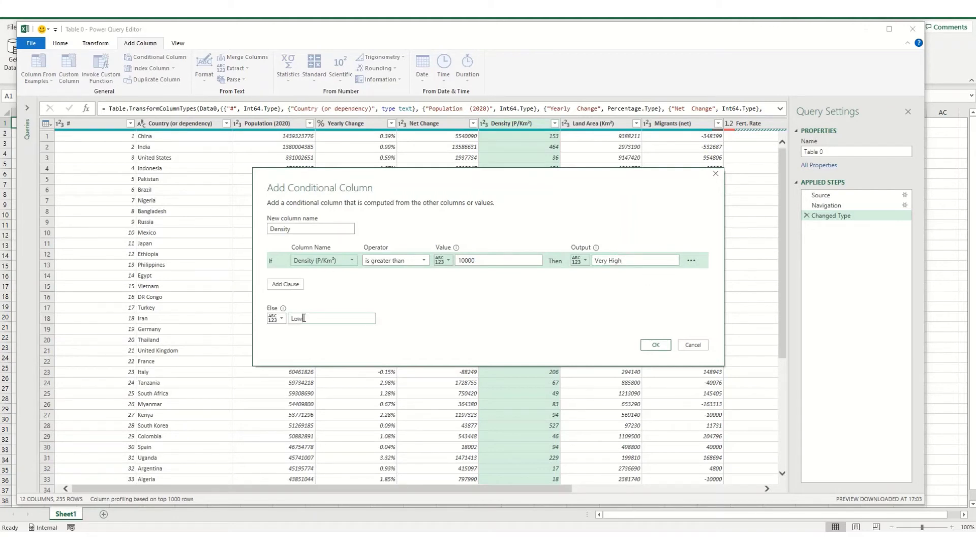
click(653, 346)
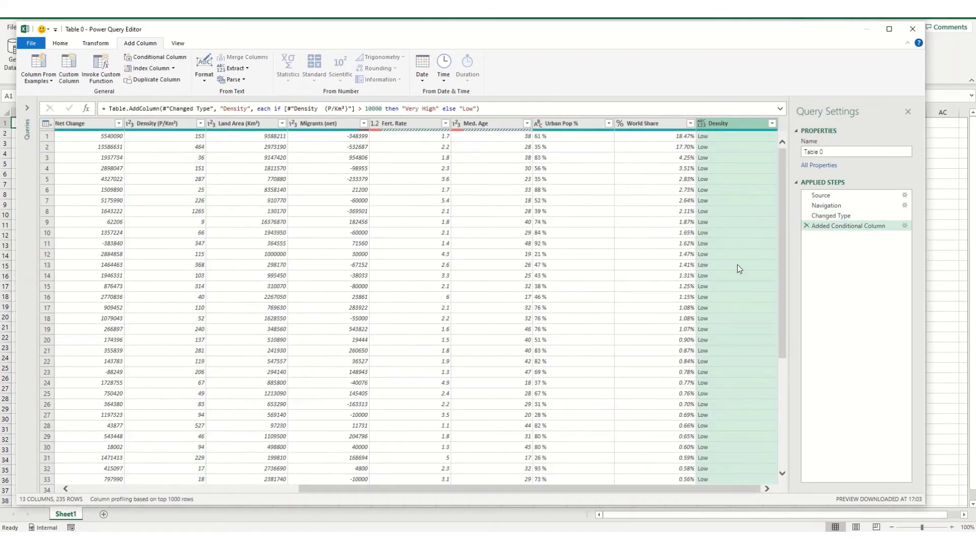
Step: Reopen the Added Conditional Column step's settings from Applied Steps
drag(783, 250, 772, 529)
scroll(723, 447, down, 6)
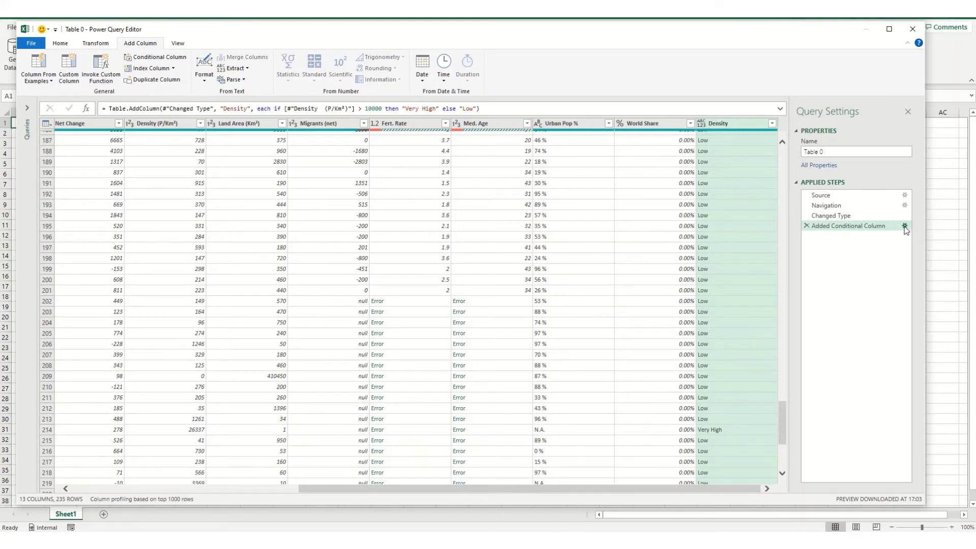
click(904, 226)
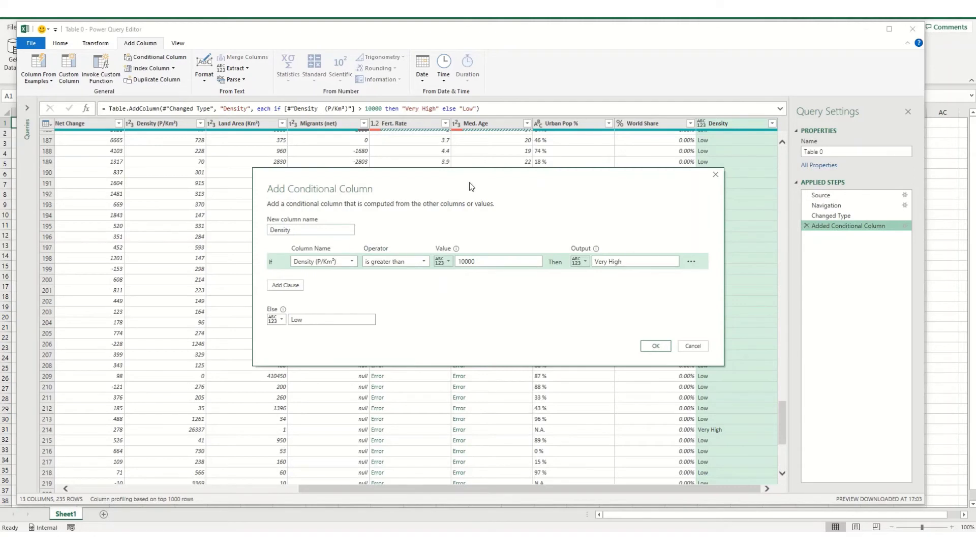
Step: Add a clause labelling Density (P/Km²) greater than 1000 as High
click(278, 286)
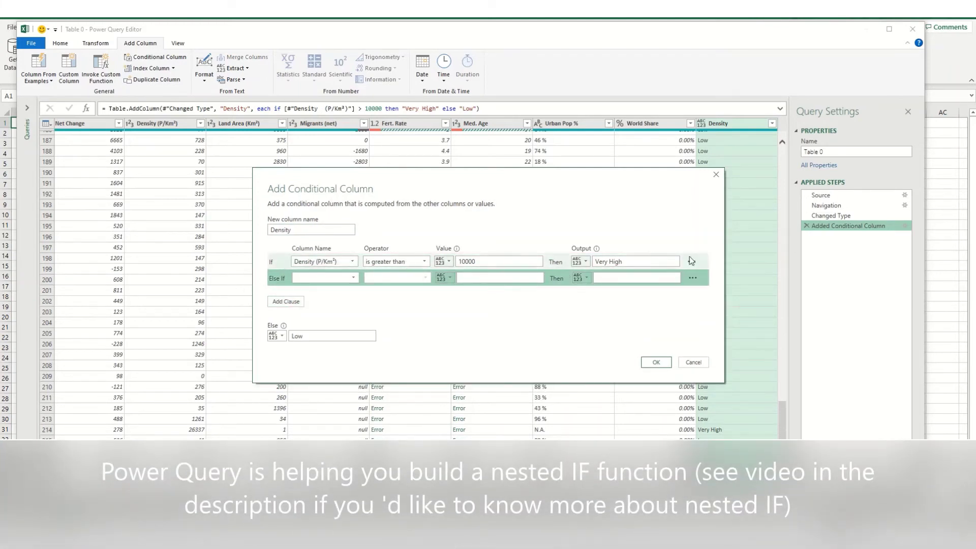
click(348, 278)
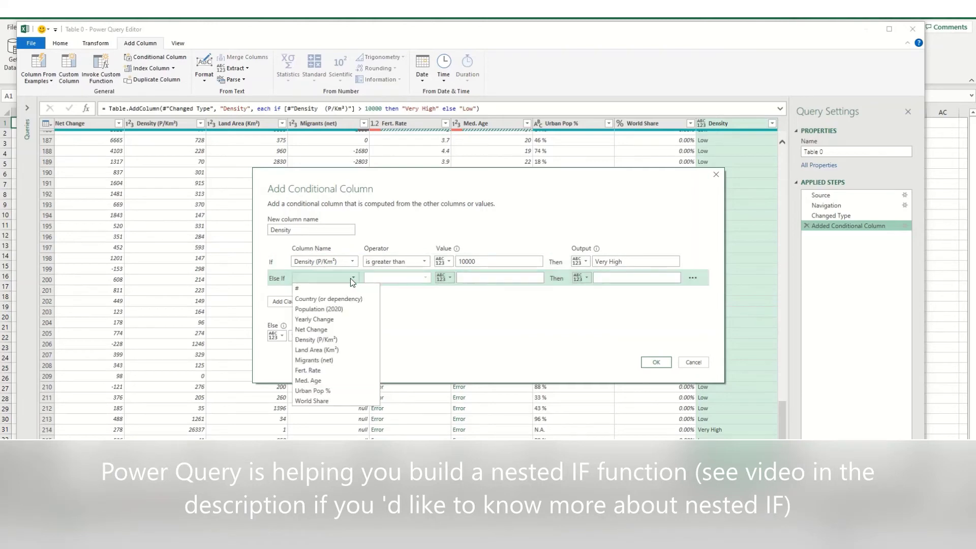
click(322, 340)
click(425, 278)
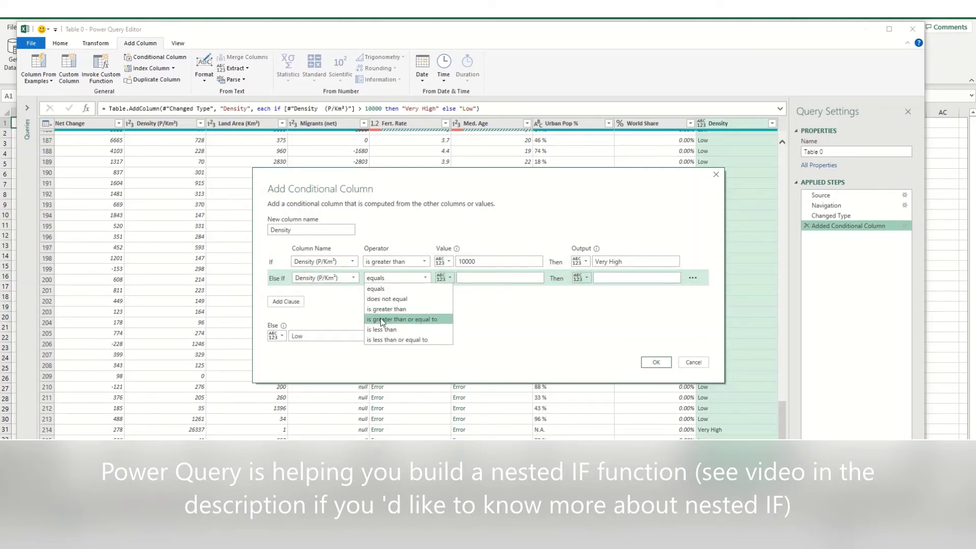
click(384, 309)
click(475, 278)
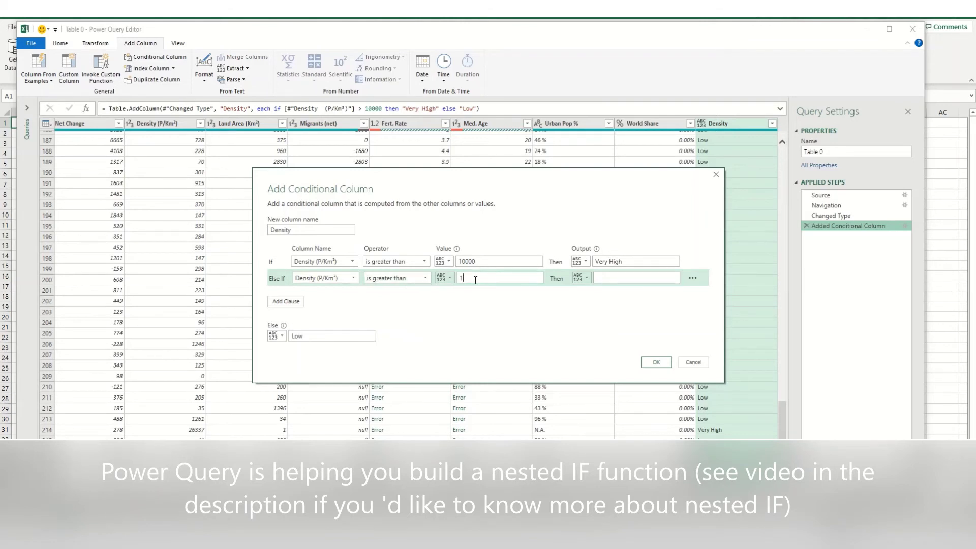
click(600, 279)
Step: Add a clause labelling Density (P/Km²) greater than 100 as Average, and apply the rule
click(295, 302)
click(318, 294)
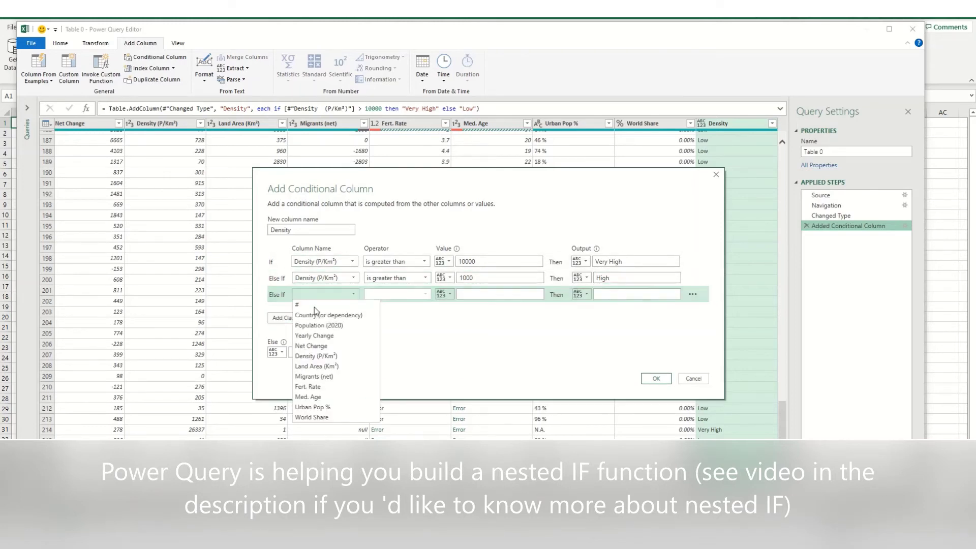
click(314, 356)
click(399, 295)
click(387, 326)
click(468, 295)
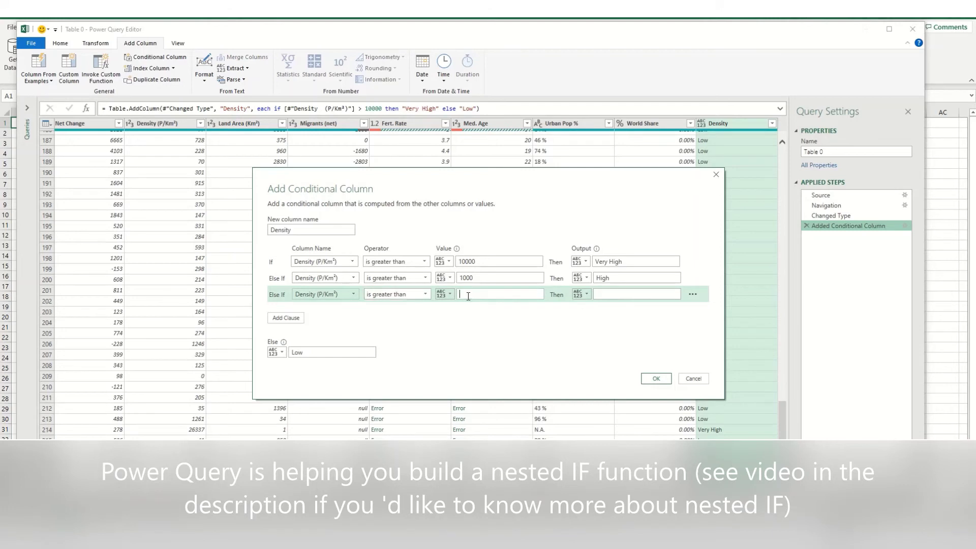
click(611, 293)
text(Average)
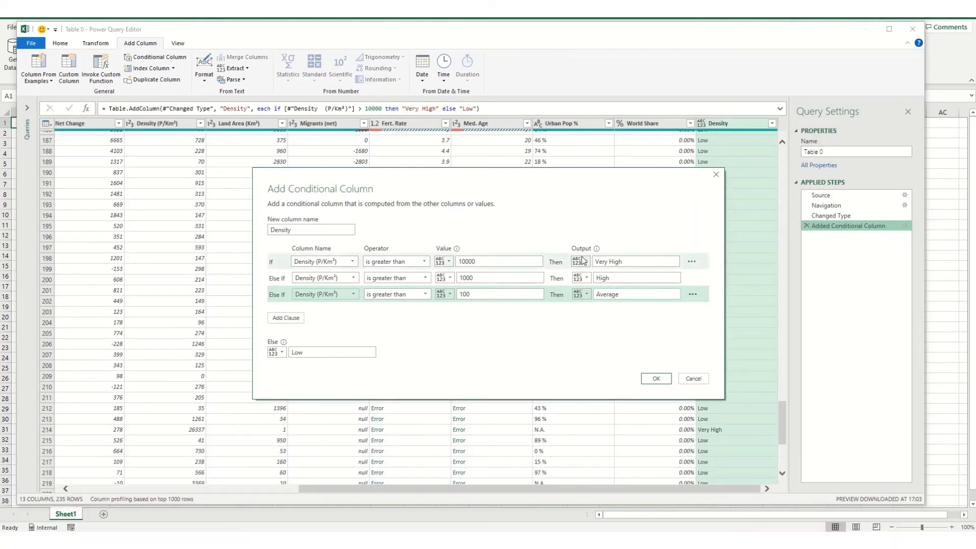
click(427, 264)
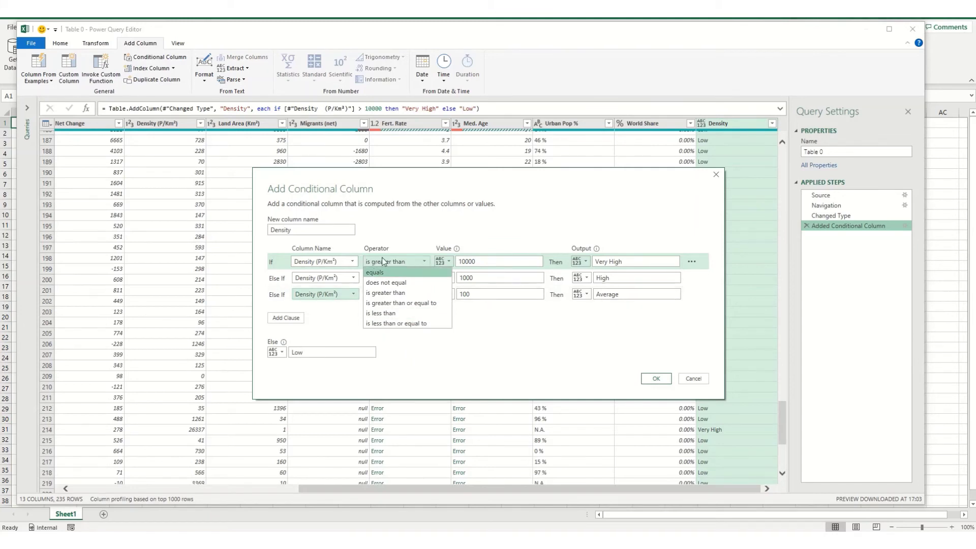
click(503, 354)
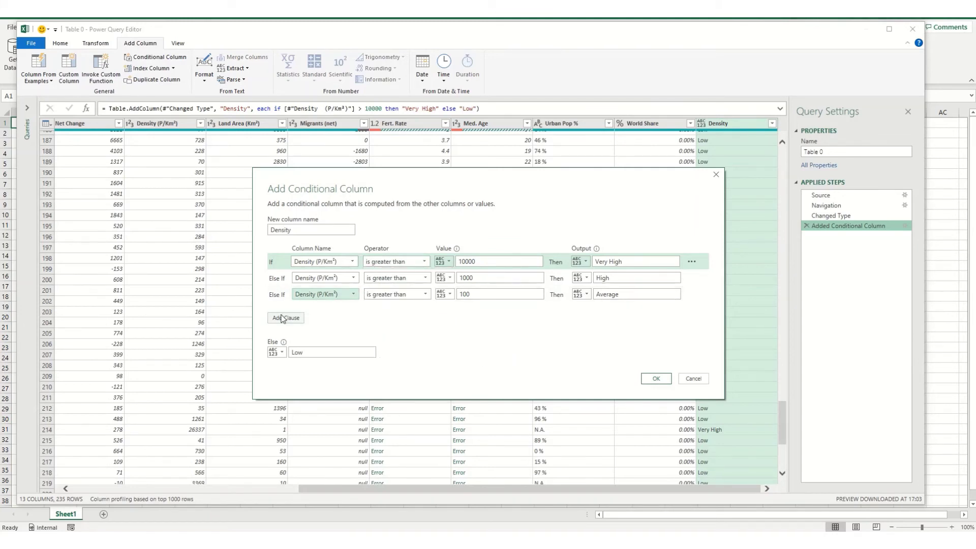
click(654, 378)
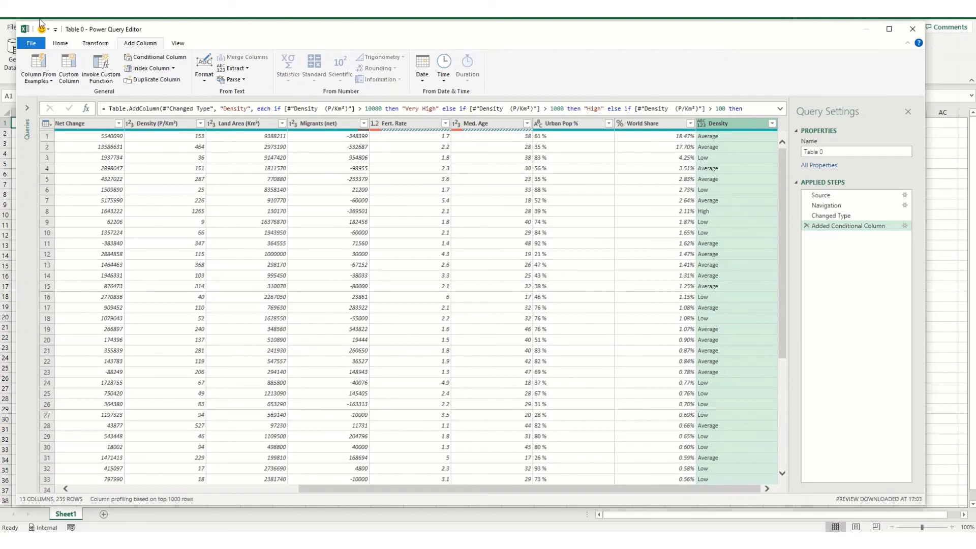
Step: Switch Power Query Editor to the Home tab
click(61, 45)
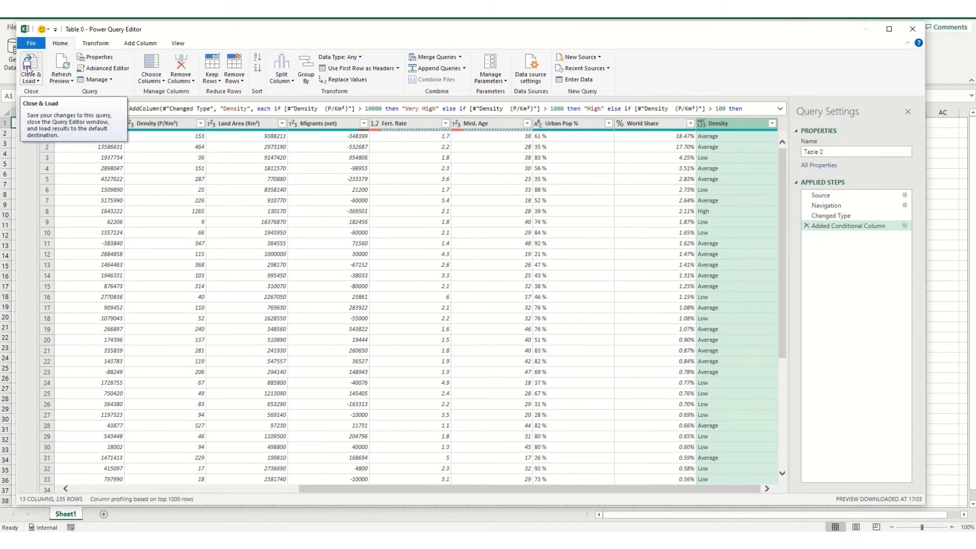
Step: Close & Load Table 0 onto a new sheet, then refresh the table's data
click(29, 66)
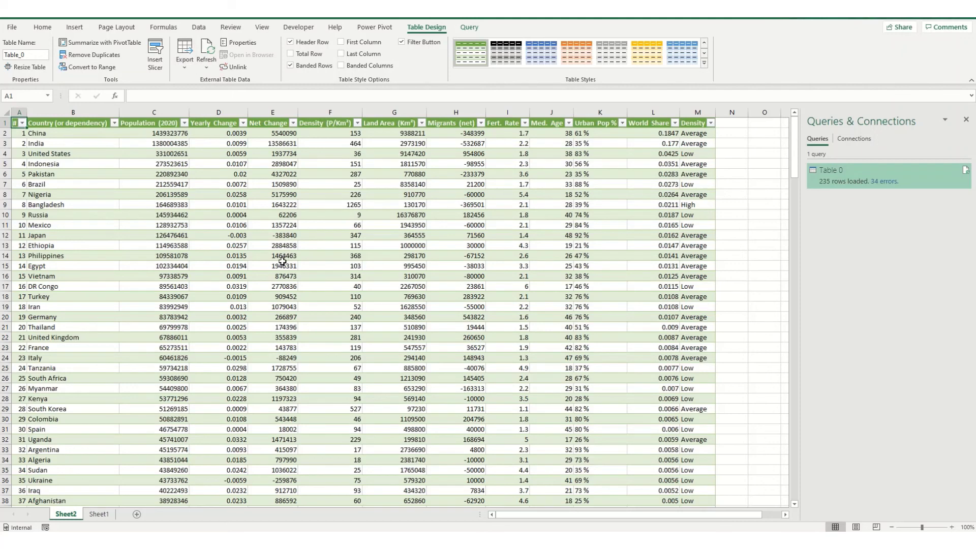
click(336, 264)
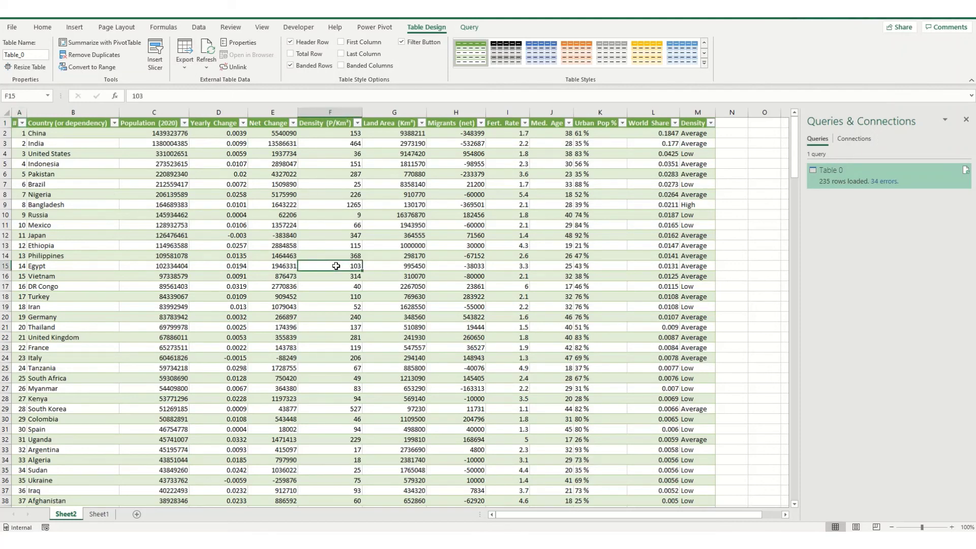
click(207, 52)
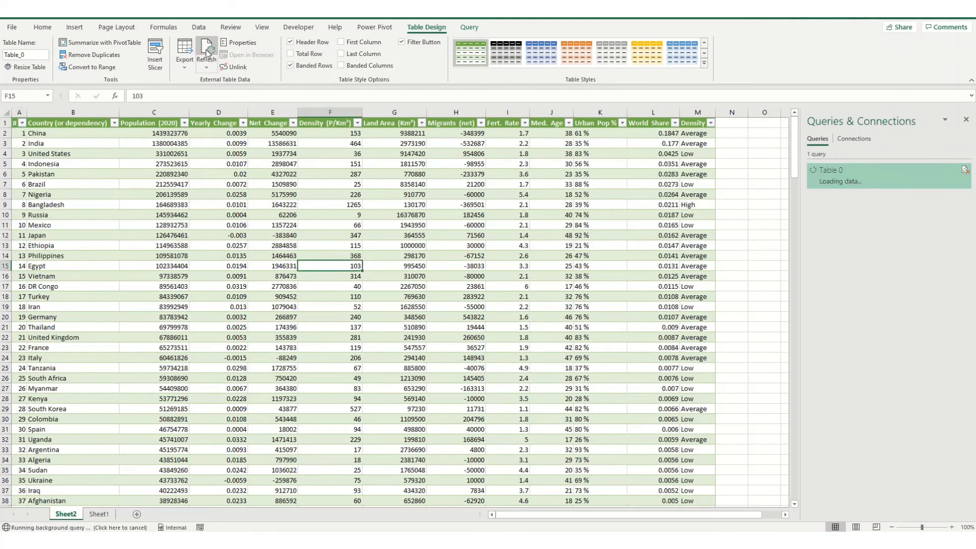